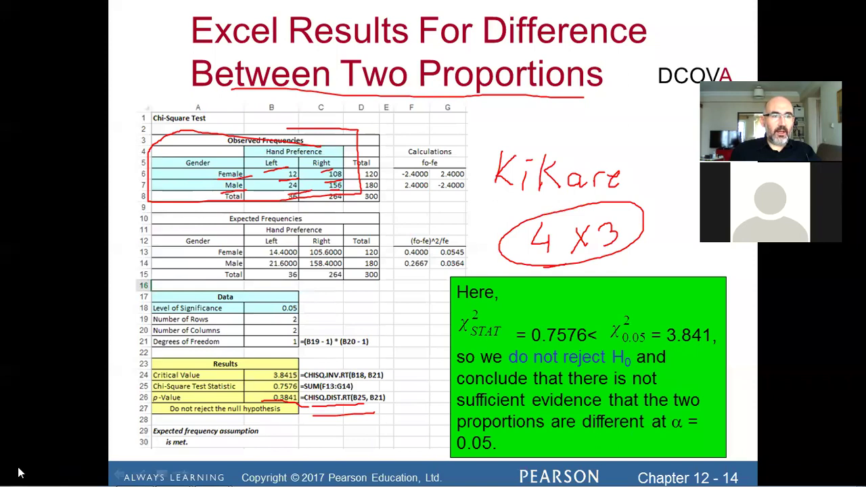
Step: Launch Excel 2010 from the Start menu and show the PHStat commands on the Add-Ins tab
click(19, 474)
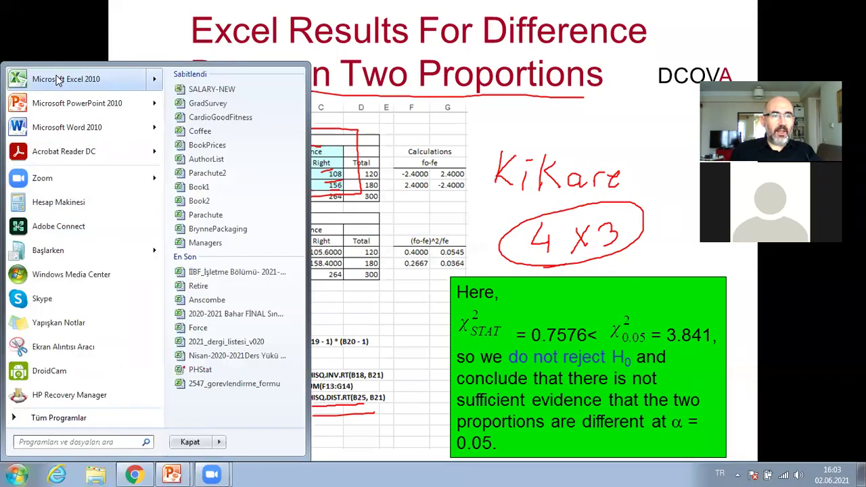
click(59, 80)
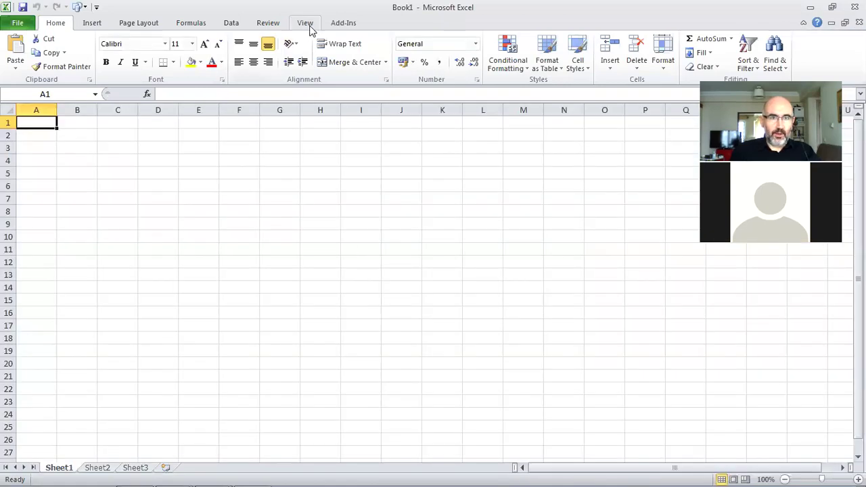
click(343, 22)
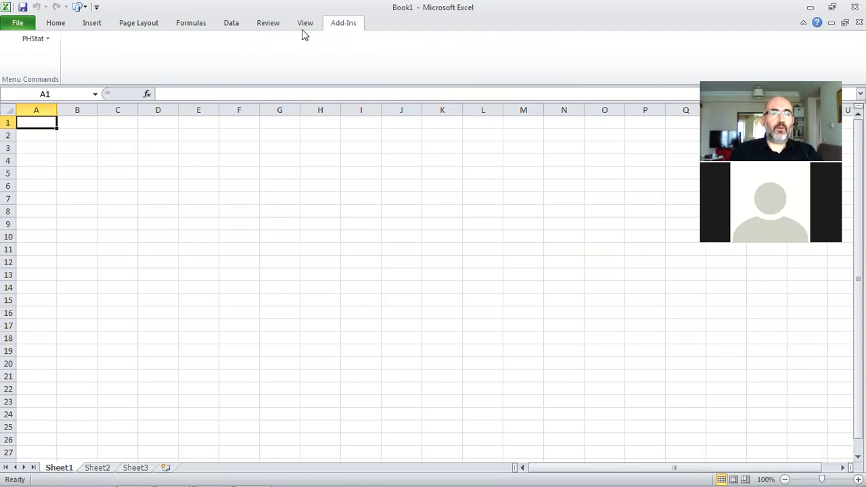
Step: Run PHStat's Chi-Square Test at 0.05 significance with 2 rows and 2 columns
click(41, 38)
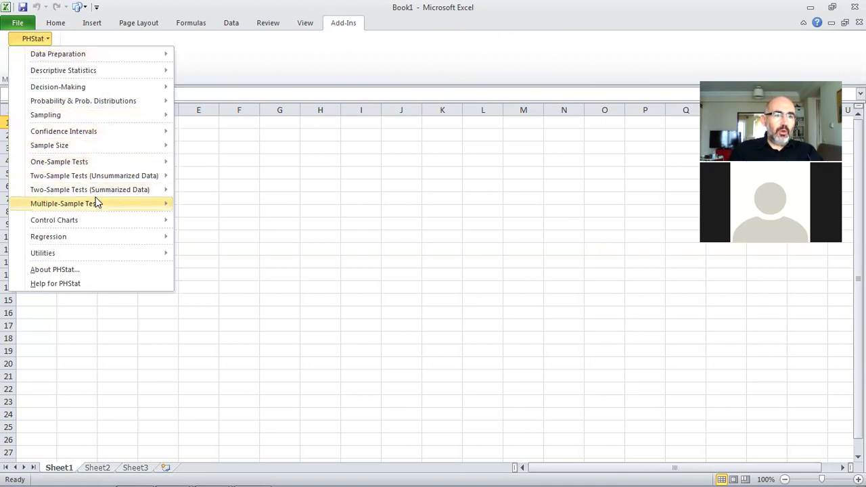
mouse_move(95, 204)
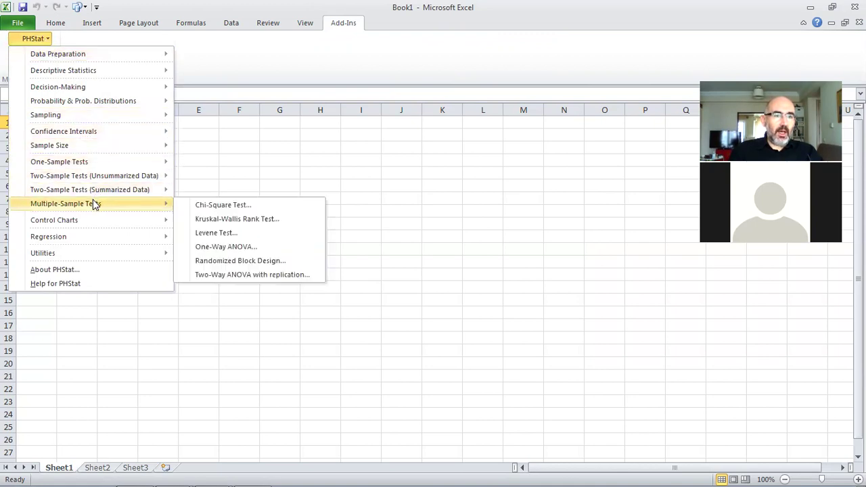
click(223, 204)
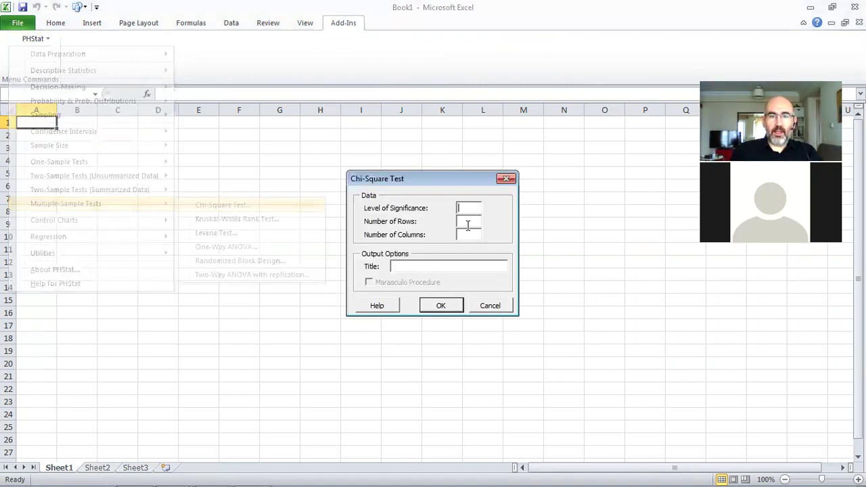
text(0)
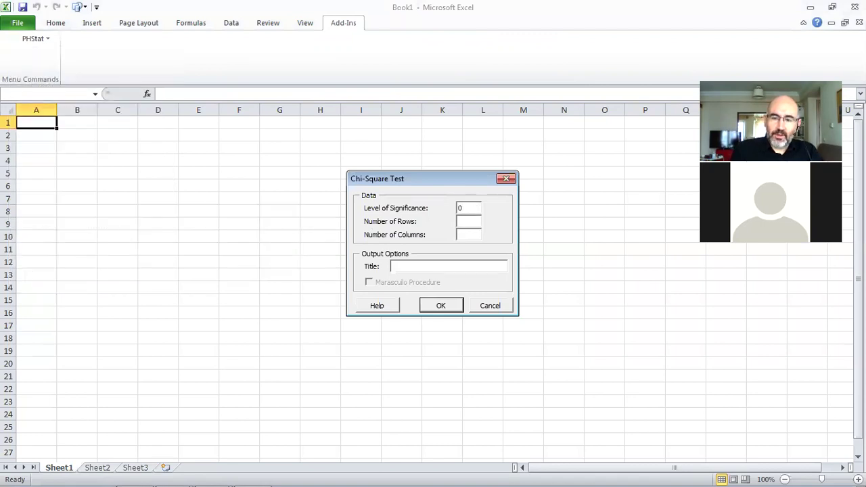
text(.05)
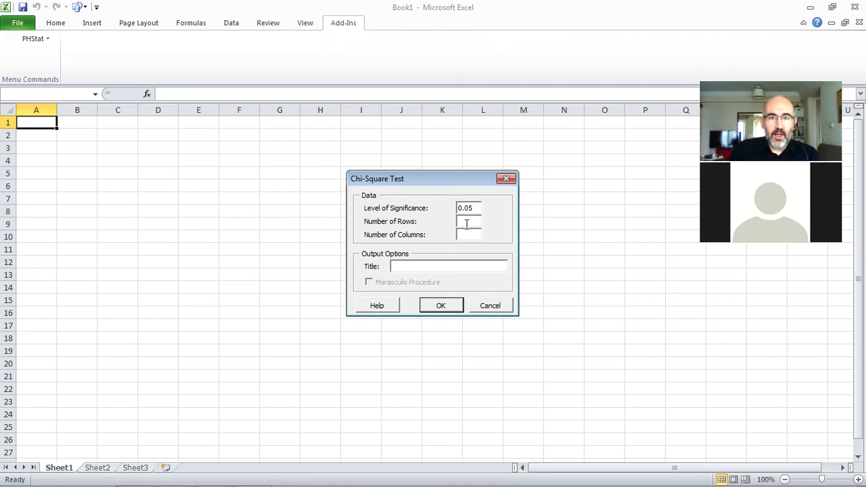
click(466, 224)
text(2)
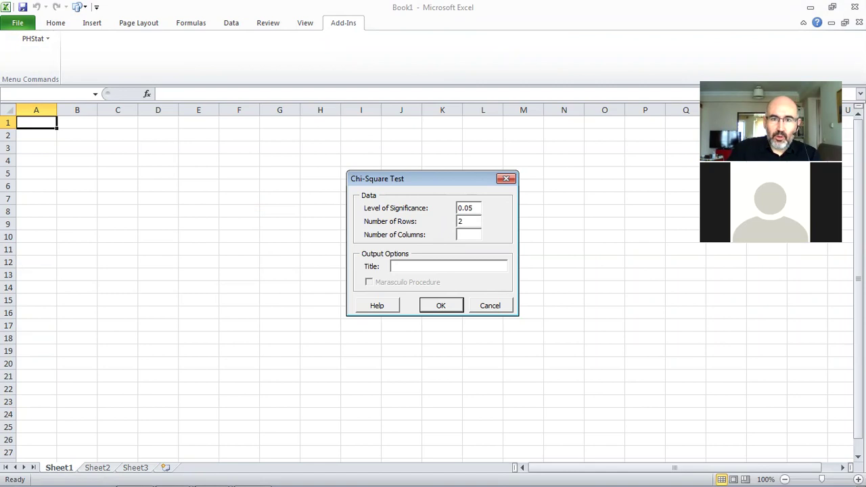
click(470, 236)
text(2)
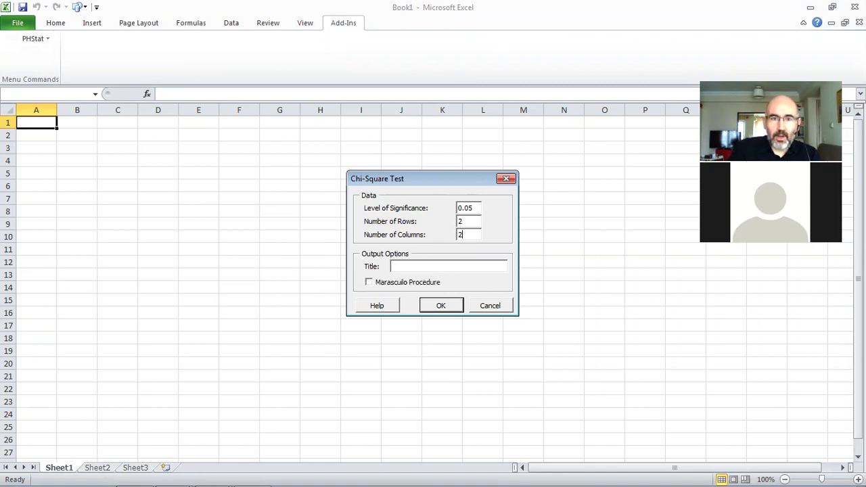
click(437, 308)
click(437, 306)
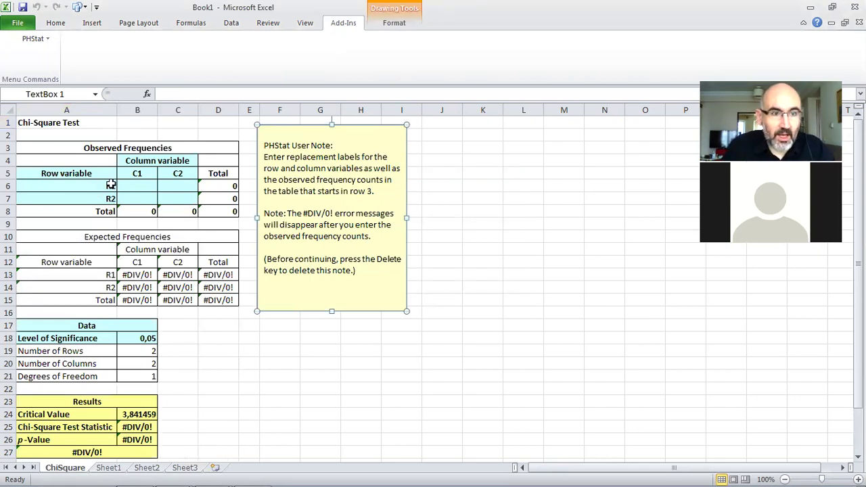
Step: Enter observed counts 12, 108, 24 and 156 into B6, C6, B7 and C7
click(144, 187)
text(12)
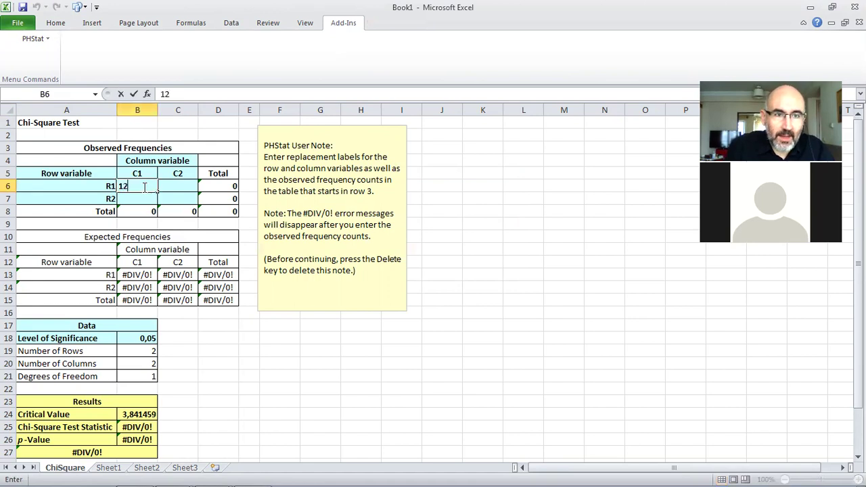
click(167, 183)
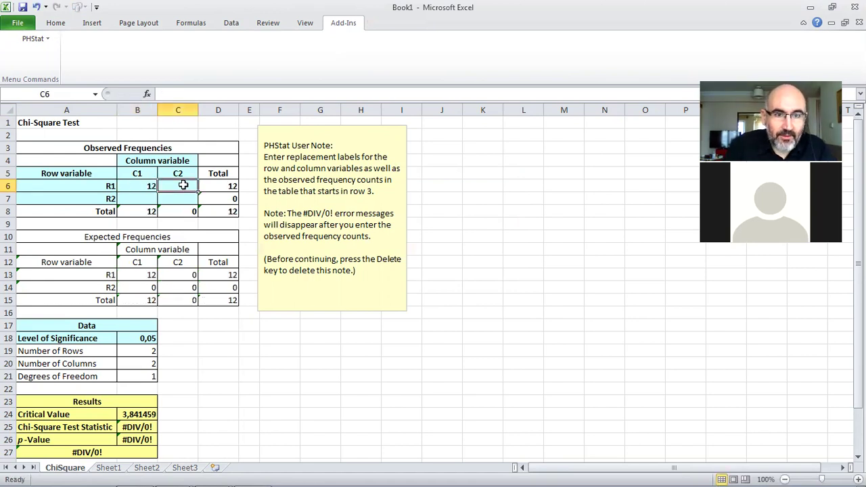
text(108)
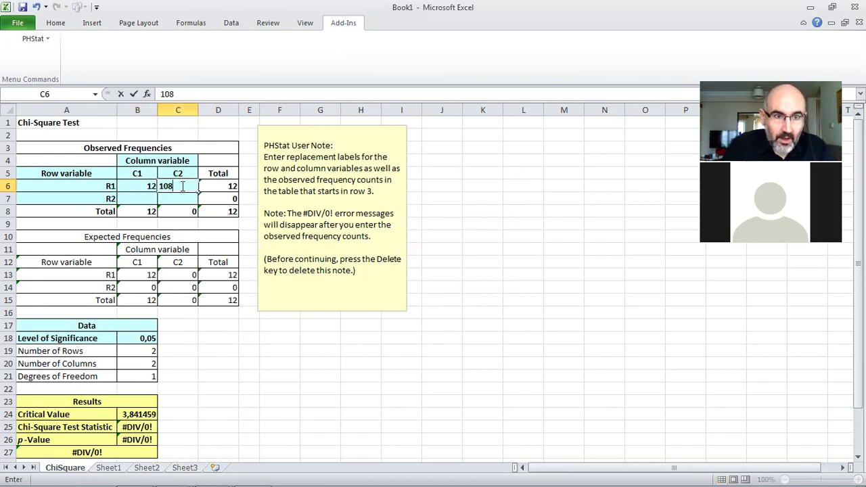
click(150, 198)
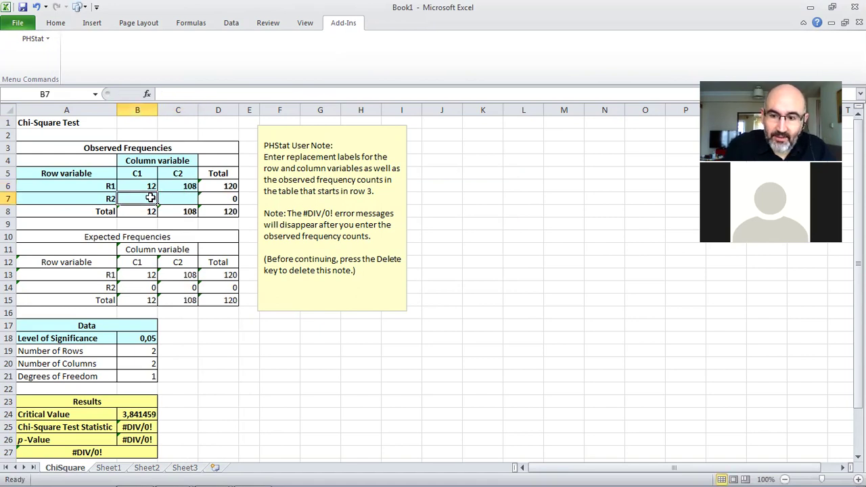
text(24)
click(178, 199)
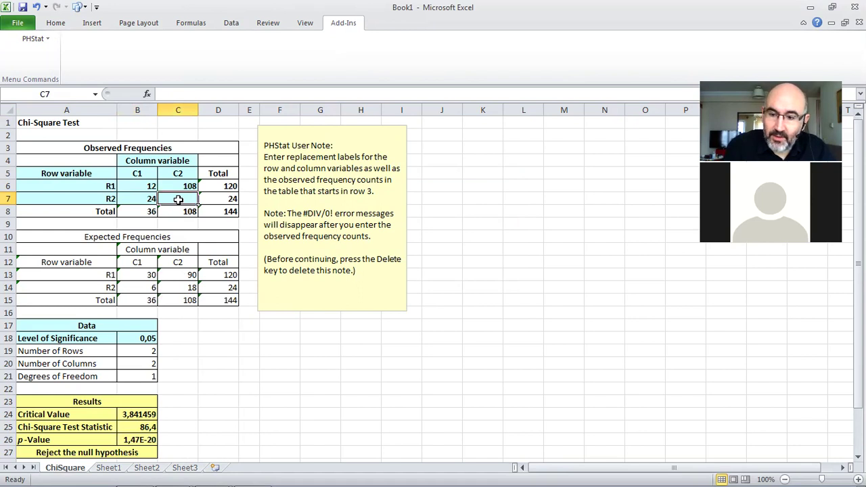
text(156)
key(Return)
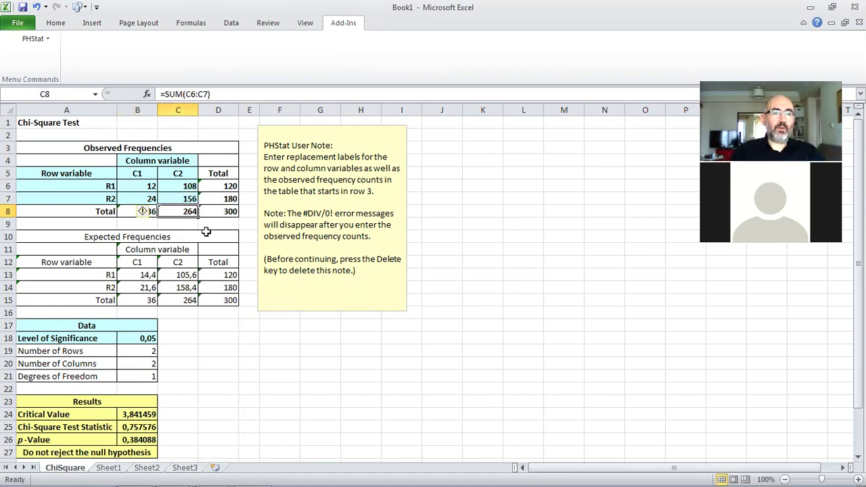
Step: Review the observed counts, the expected-frequency formulas in B13:C14 and the row total in D6
click(148, 186)
click(165, 187)
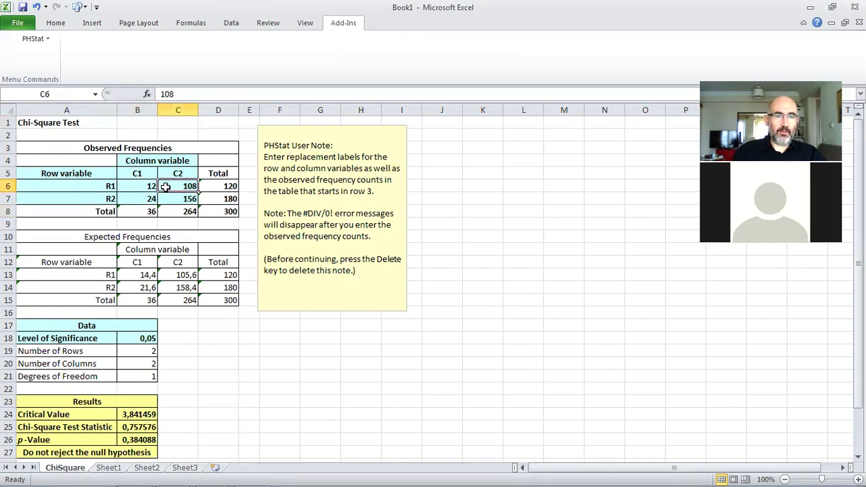
click(146, 275)
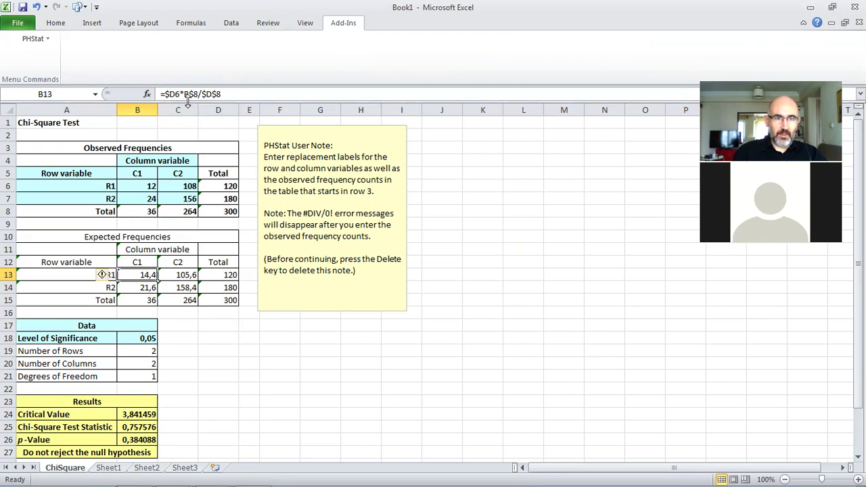
click(175, 273)
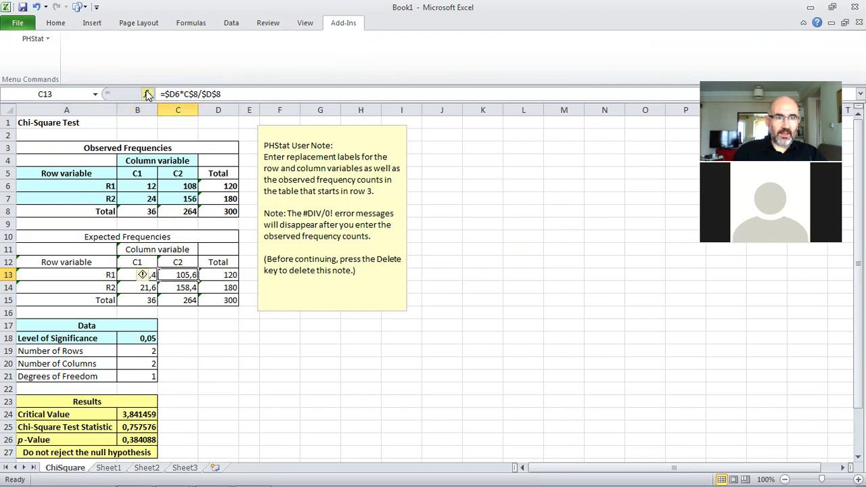
click(135, 273)
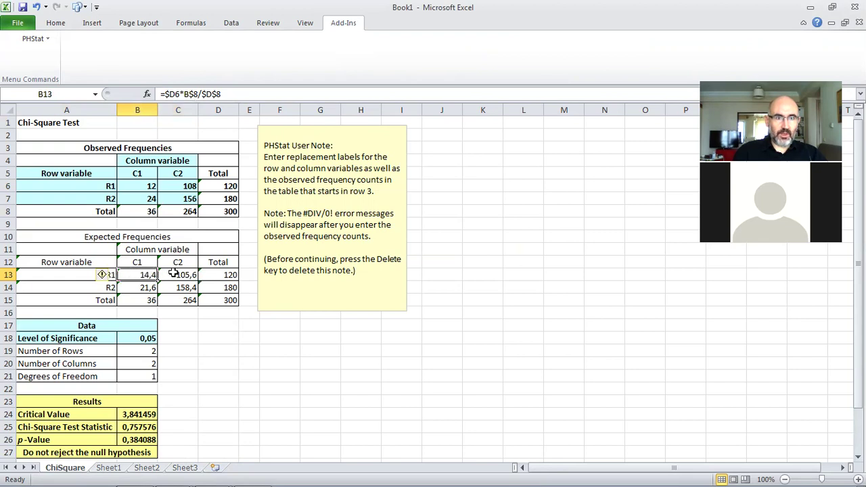
click(177, 274)
click(176, 287)
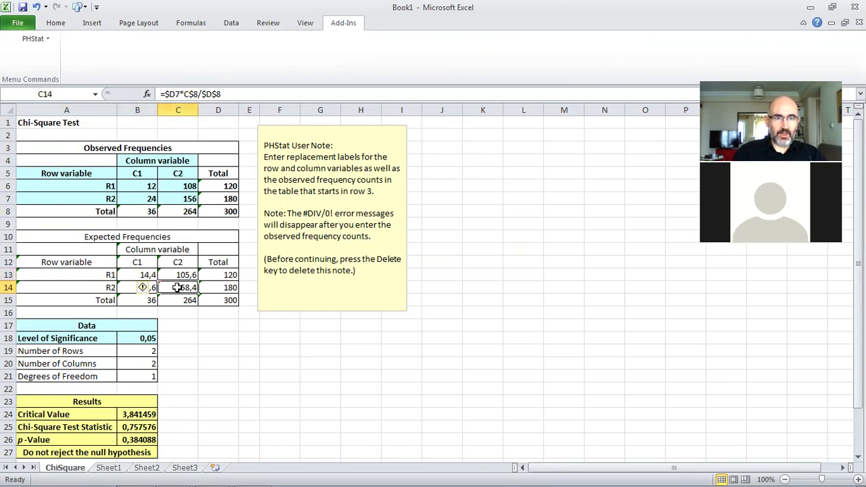
click(126, 288)
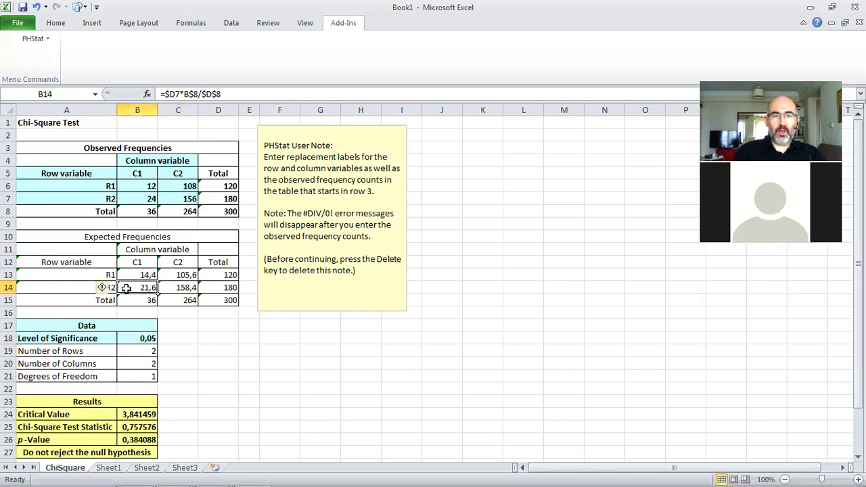
click(136, 273)
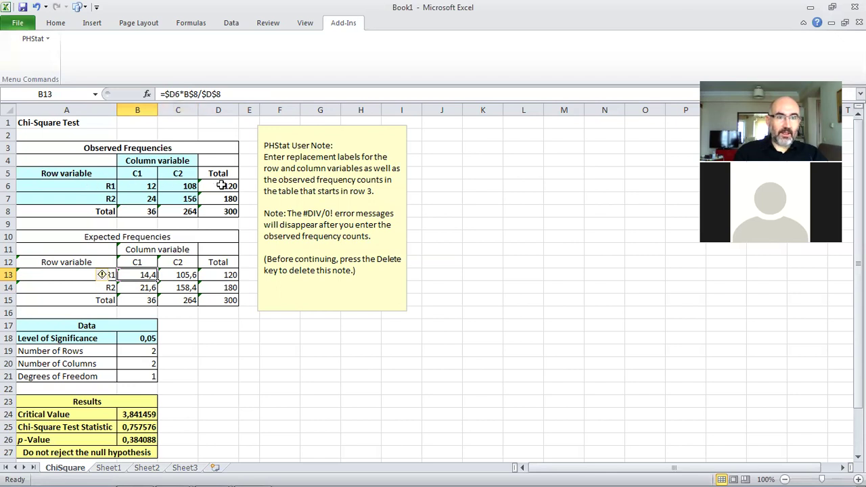
click(226, 186)
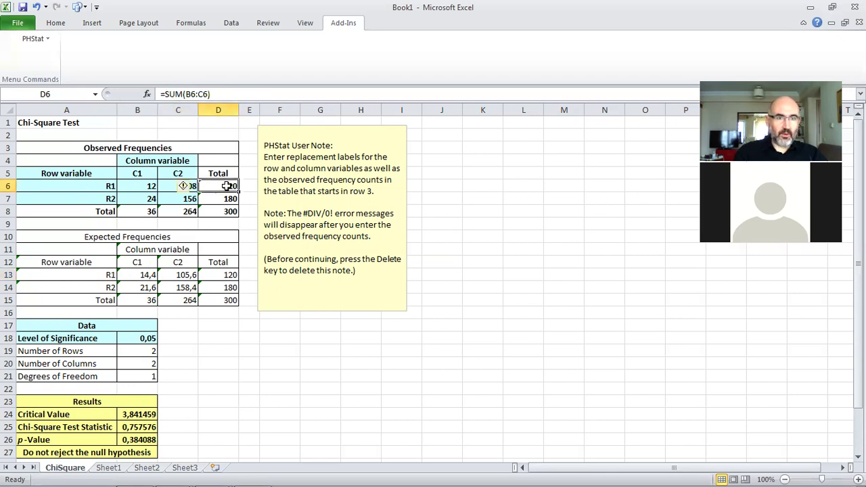
click(133, 186)
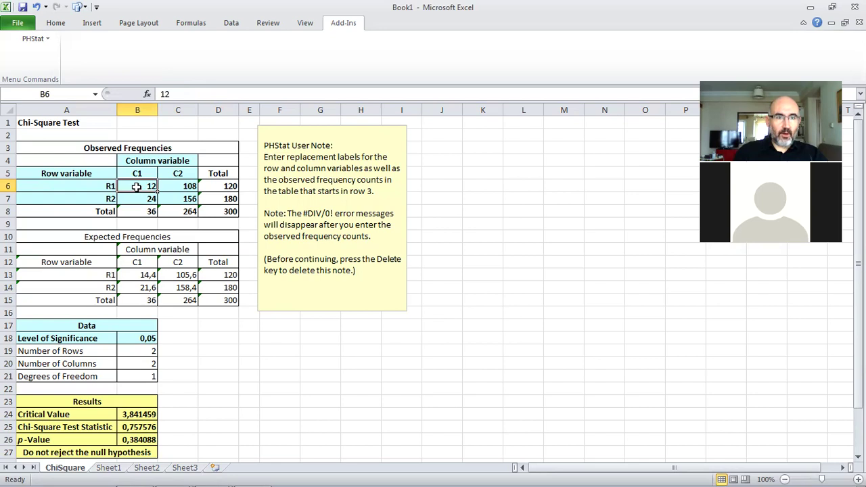
click(214, 186)
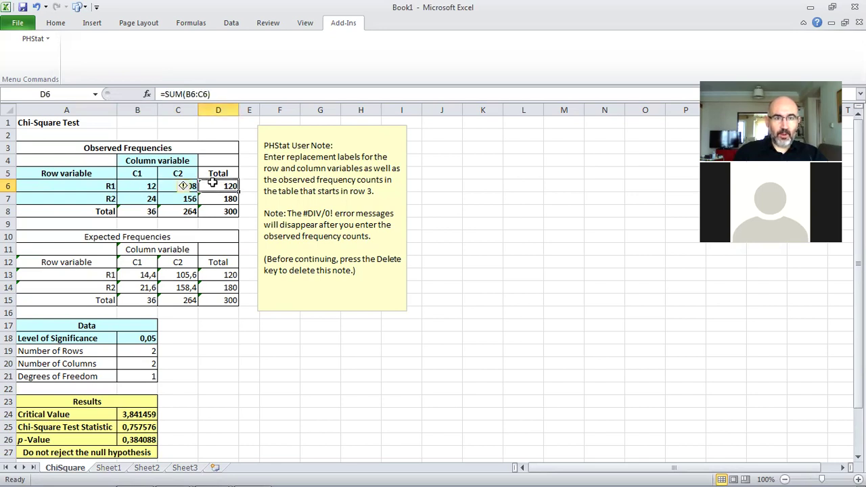
click(138, 212)
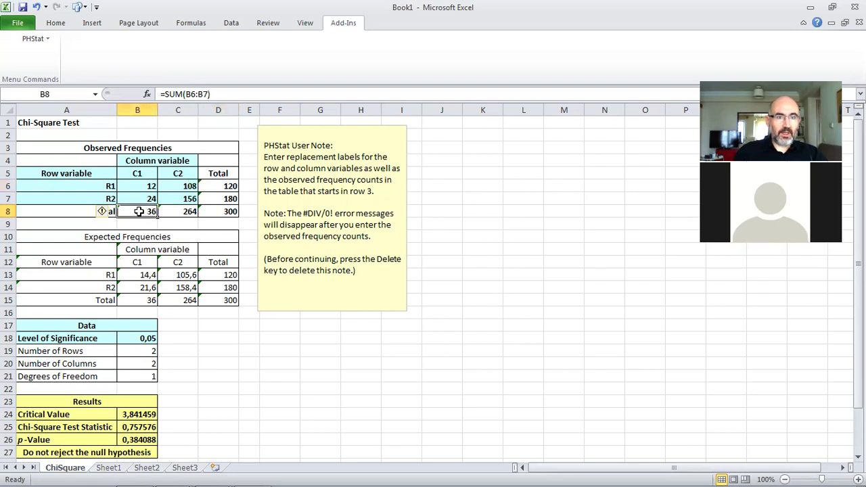
click(228, 212)
click(145, 275)
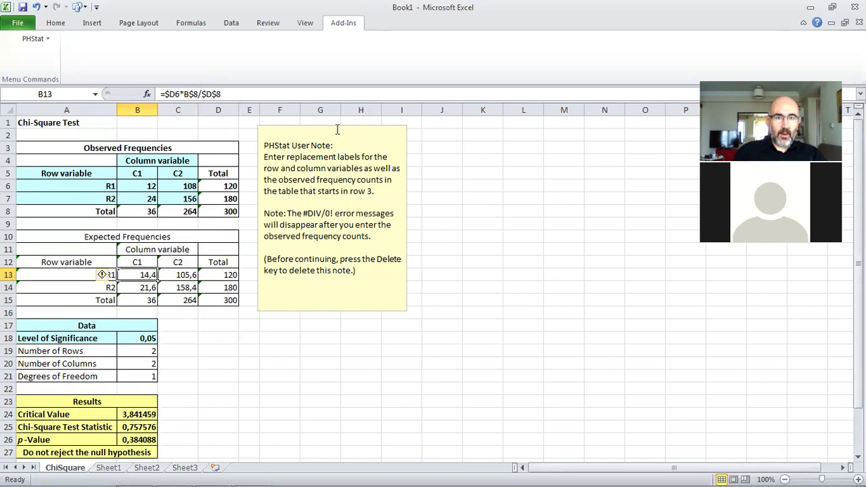
Step: Cut the PHStat user note off the ChiSquare sheet
click(337, 128)
right_click(339, 130)
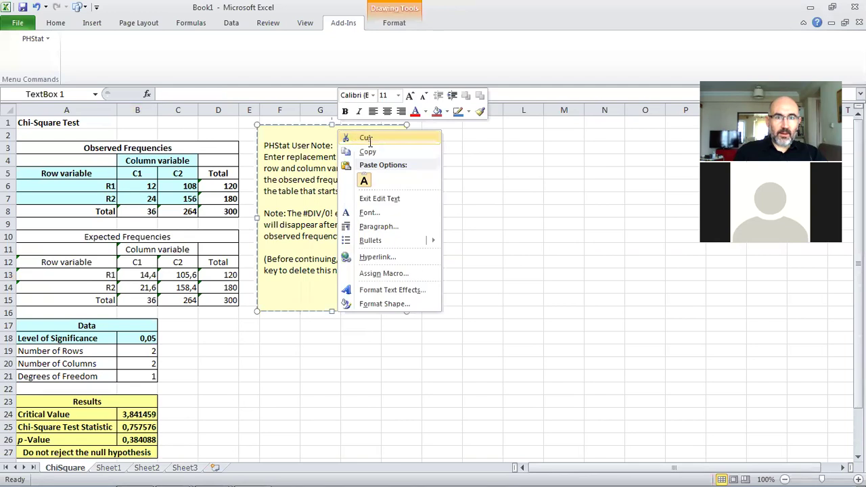
click(367, 138)
right_click(367, 125)
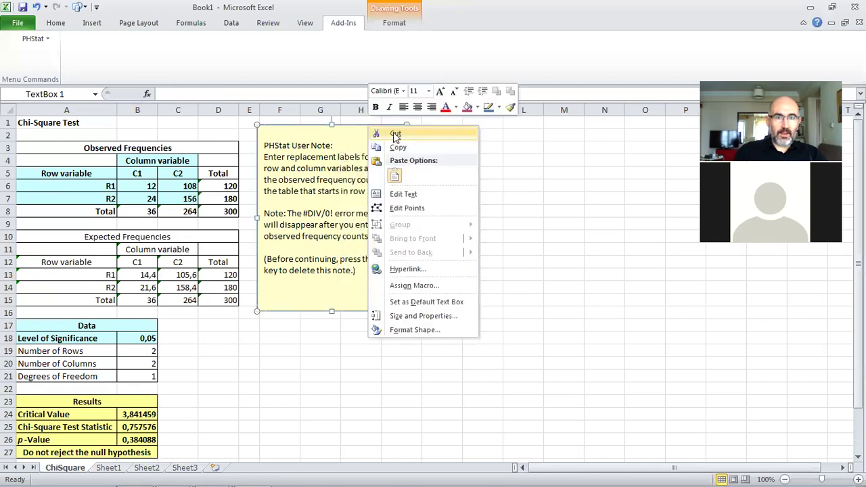
click(396, 134)
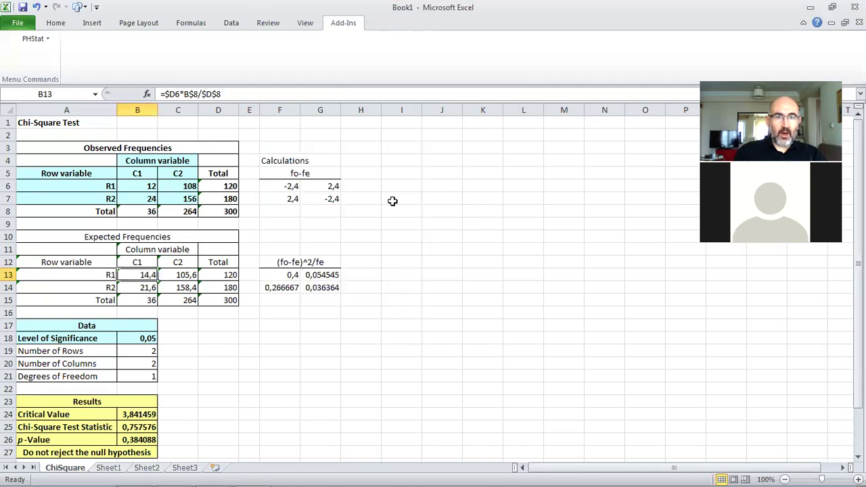
Step: Review the fo-fe and (fo-fe)^2/fe formulas, the chi-square statistic in B25 and the p-value in B26
click(281, 187)
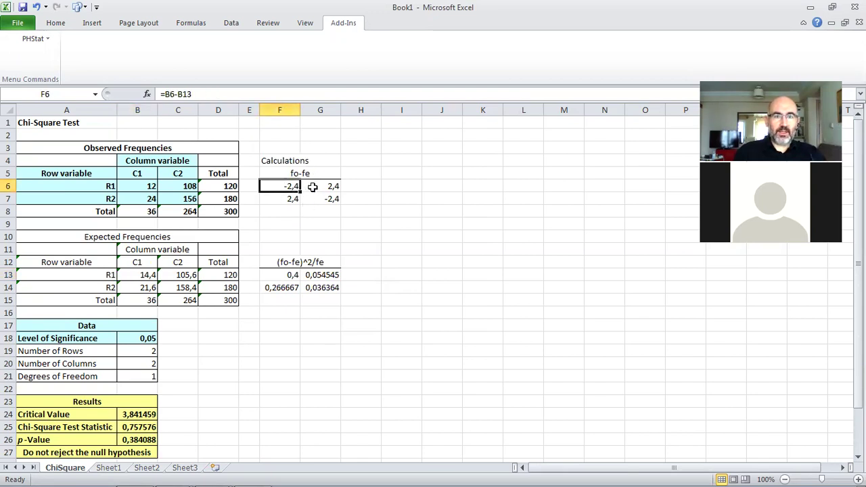
click(309, 188)
click(313, 201)
click(285, 273)
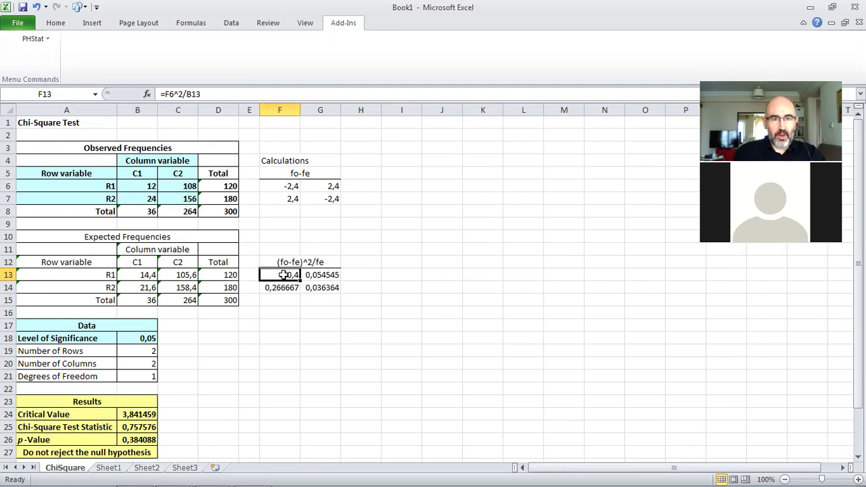
drag(283, 275, 311, 287)
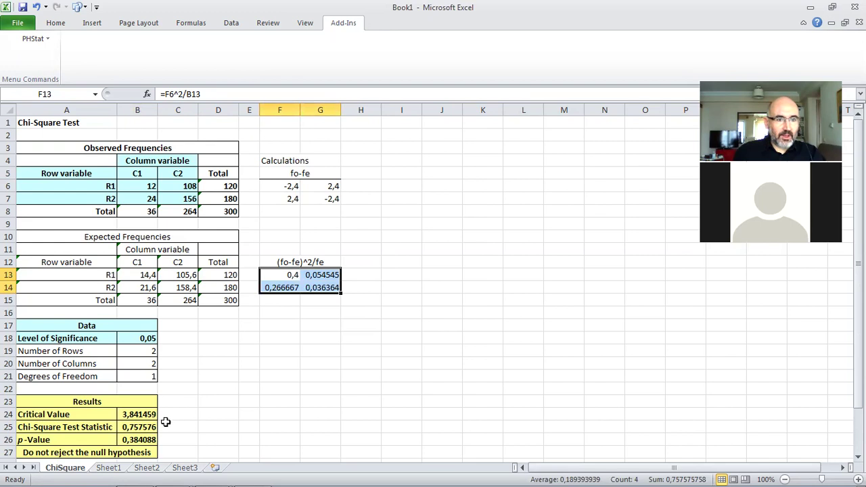
click(144, 428)
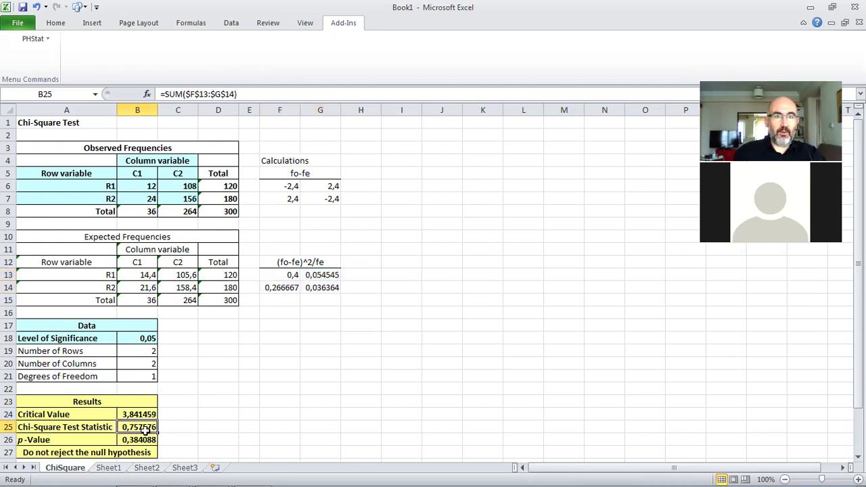
click(144, 441)
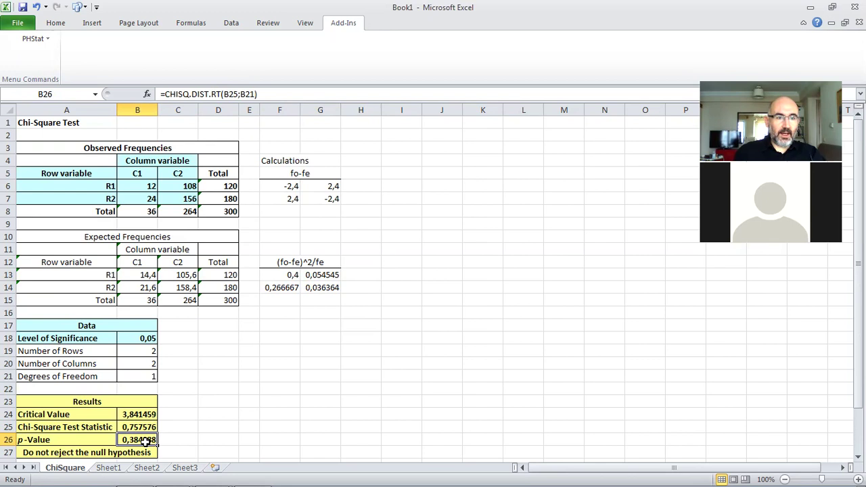
Step: Trace the degrees of freedom in B21 to the rows in B19 and columns in B20, then select B18
click(133, 377)
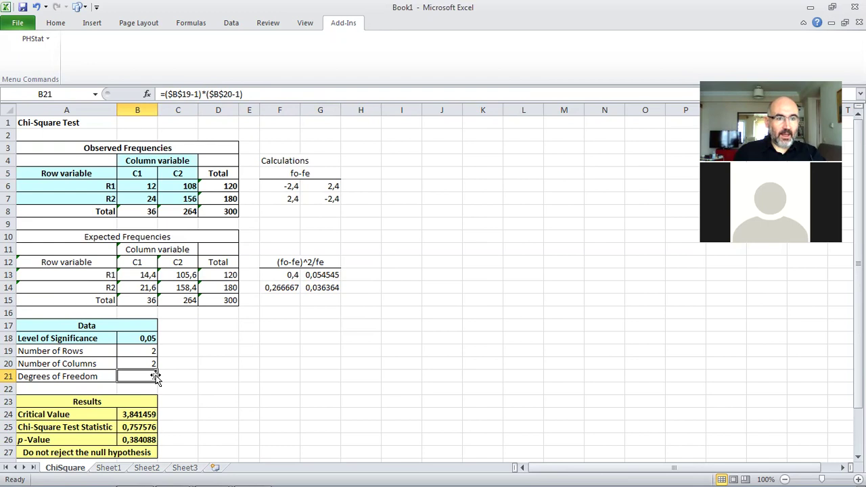
click(145, 363)
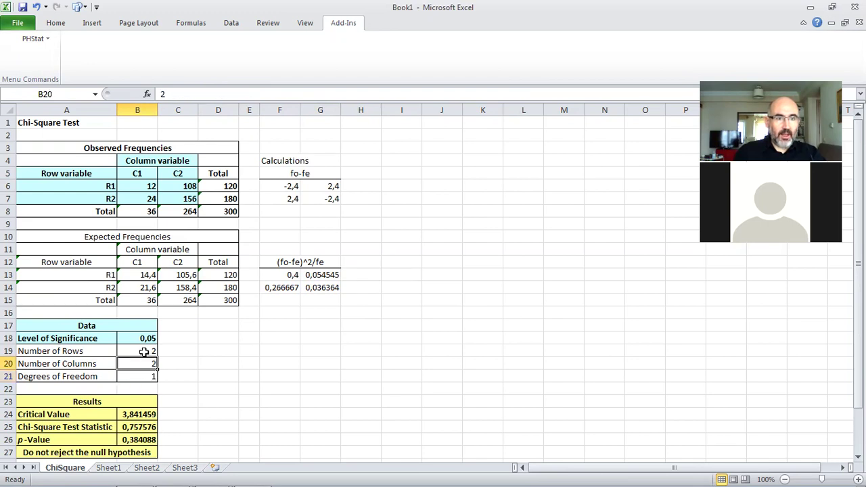
click(144, 352)
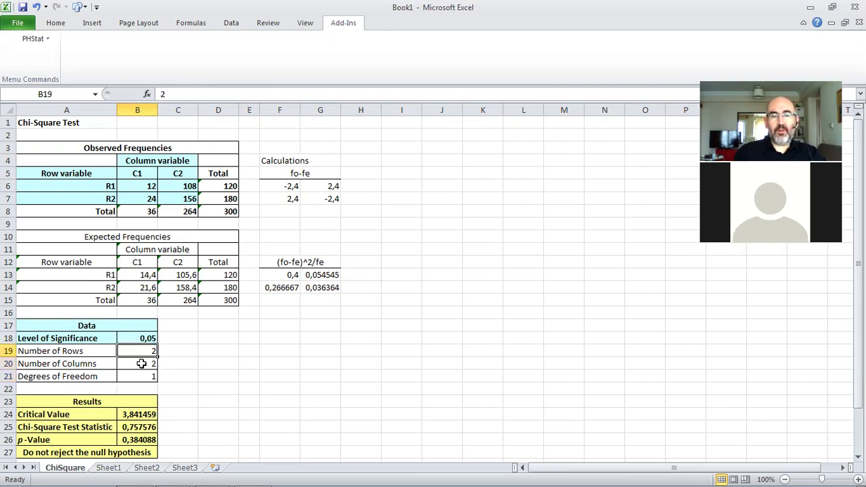
click(141, 364)
click(142, 351)
click(143, 364)
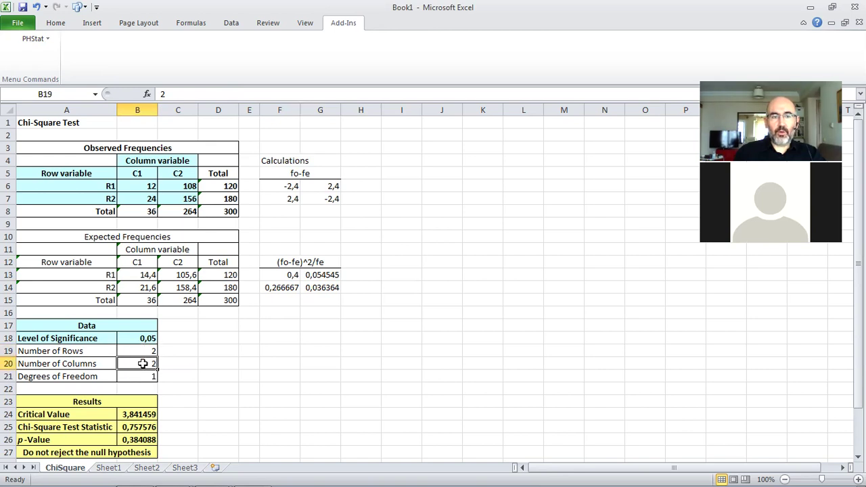
click(140, 352)
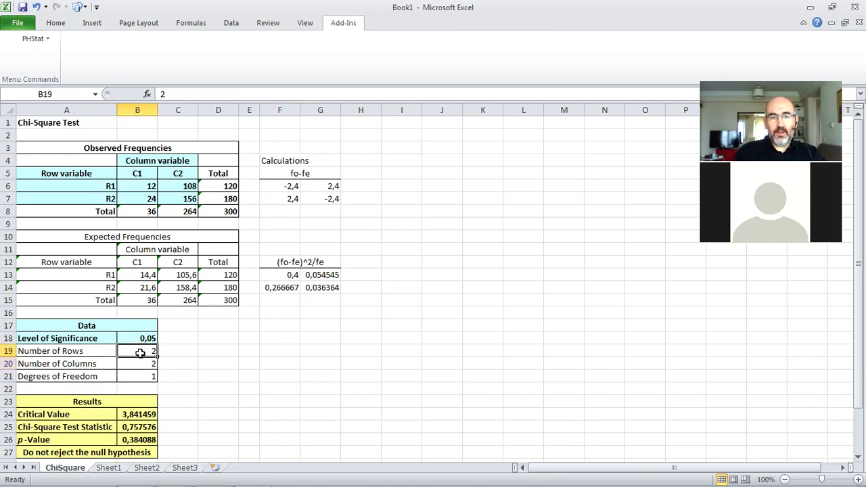
click(141, 363)
click(141, 351)
click(141, 363)
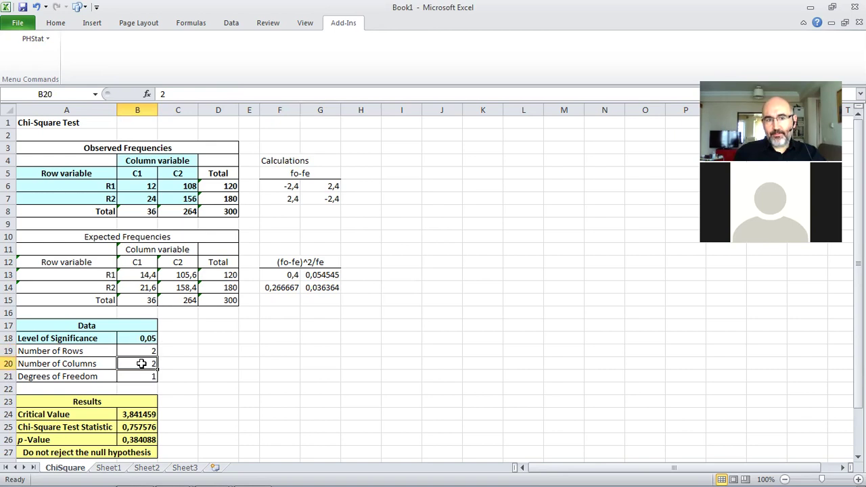
click(141, 352)
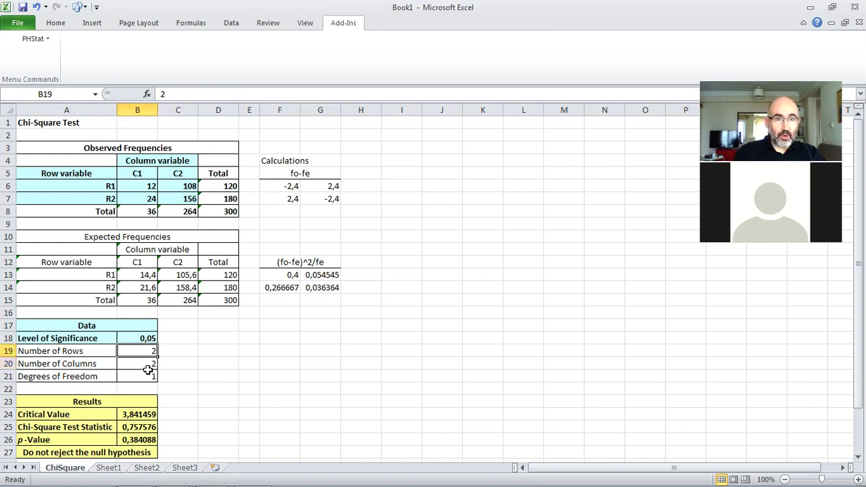
click(144, 376)
click(140, 352)
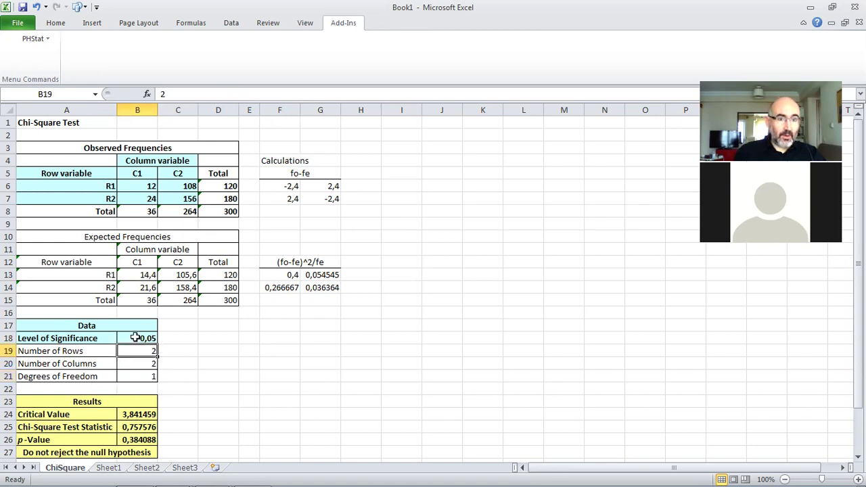
click(134, 338)
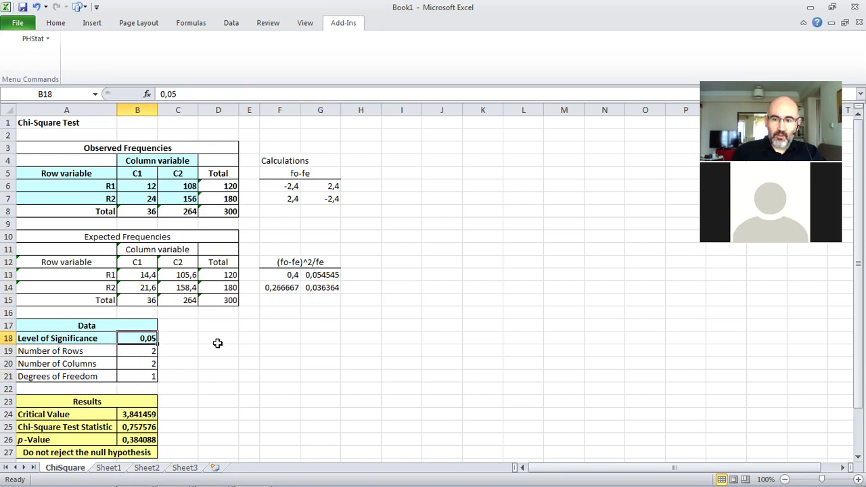
Step: Lower the significance level to 0,01, raising the critical value to 6,634897, and check the decision in A27
text(0,01)
key(Return)
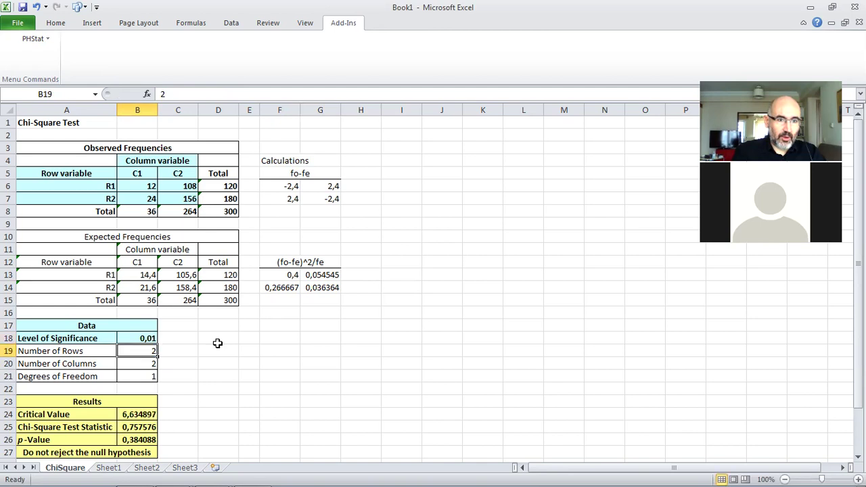
click(126, 455)
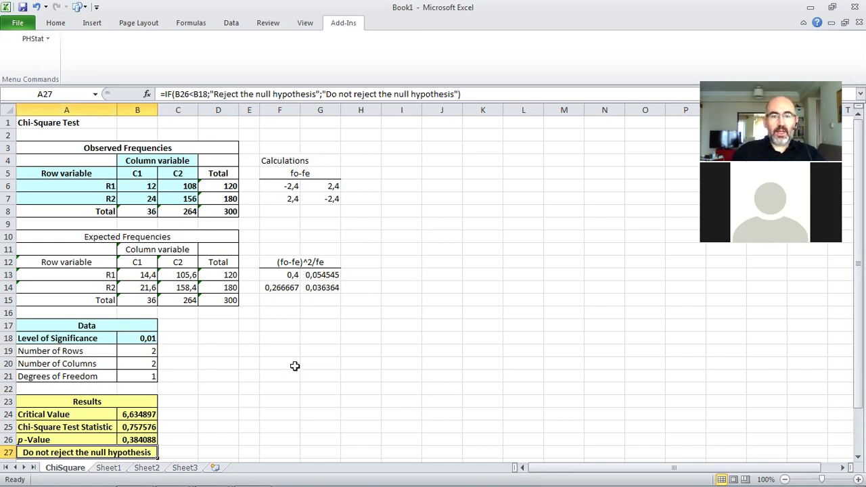
Step: From Sheet1, run PHStat's Chi-Square Test for a 4-row by 3-column table at 0.05 significance
click(113, 469)
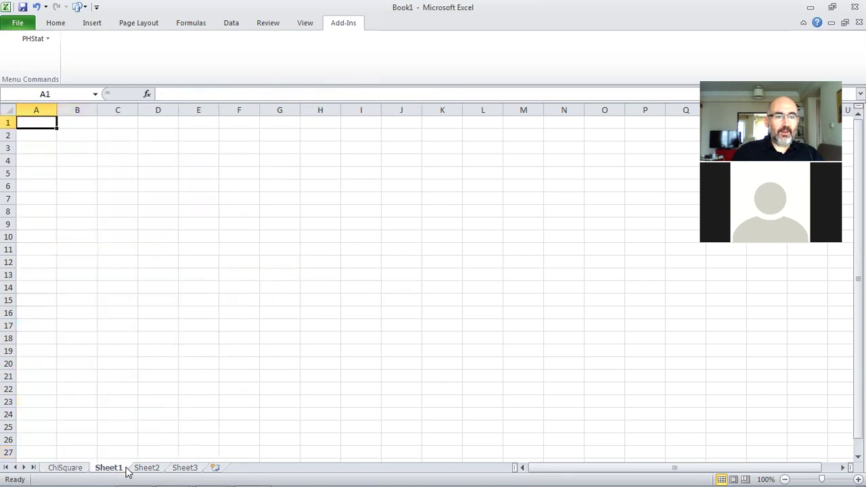
click(43, 39)
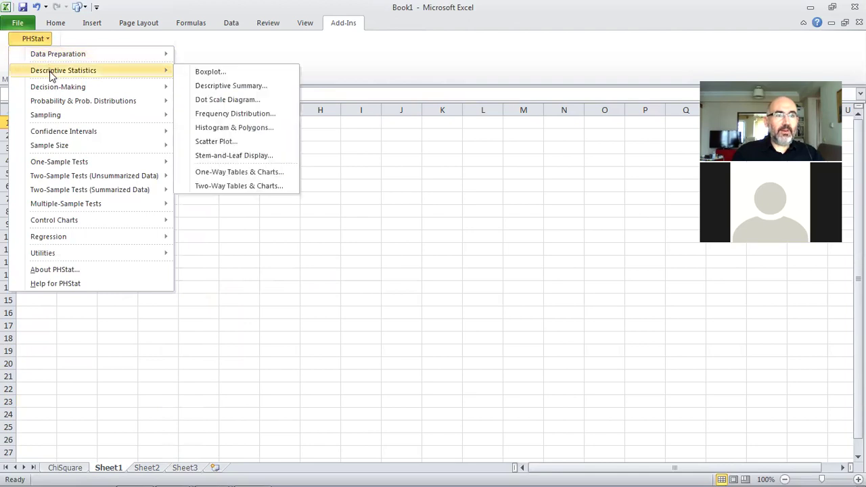
mouse_move(90, 205)
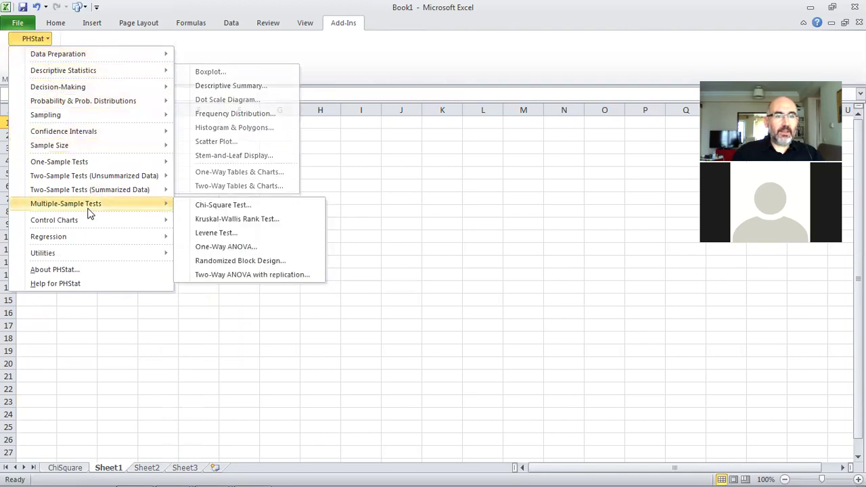
click(245, 205)
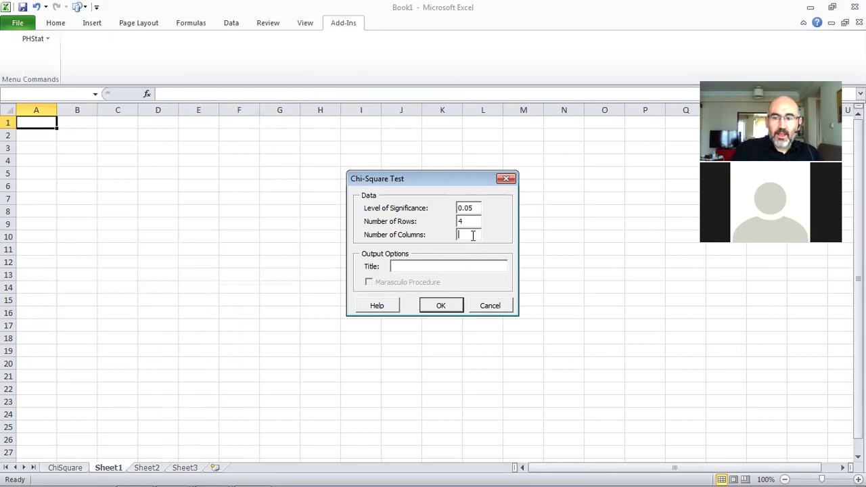
click(440, 305)
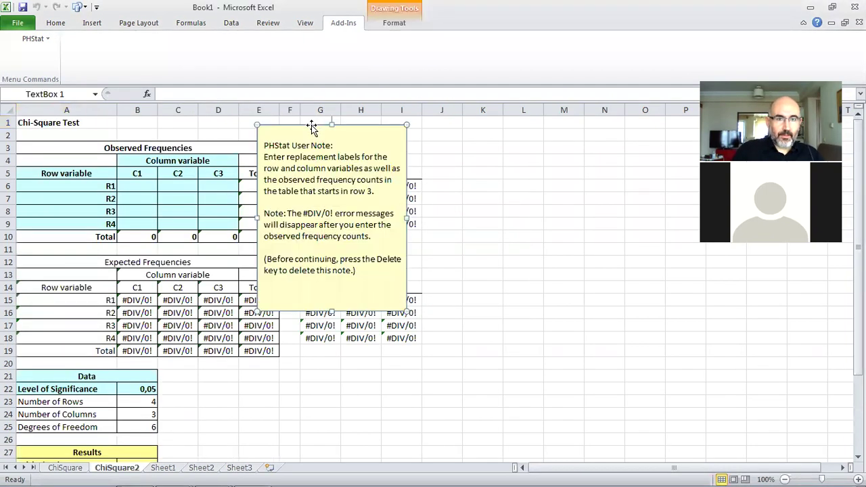
right_click(313, 126)
Step: Cut the PHStat note and enter the first two rows: 24, 32, 14 and 22, 26, 12
click(360, 134)
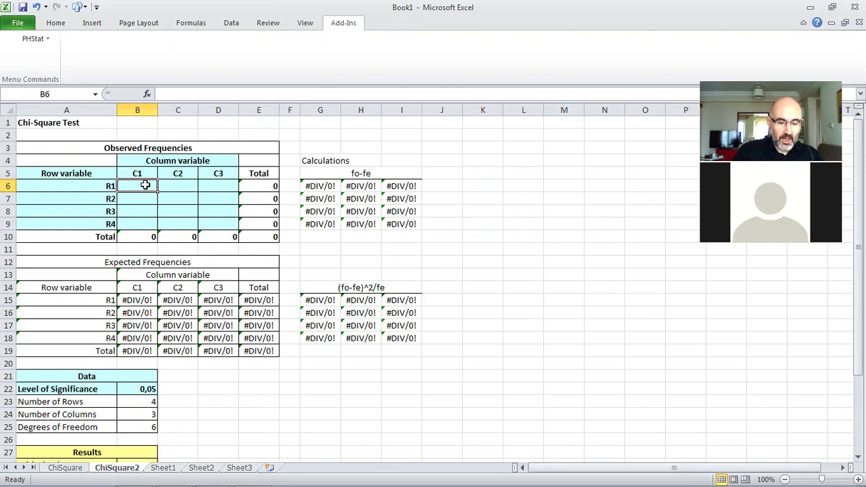
text(24)
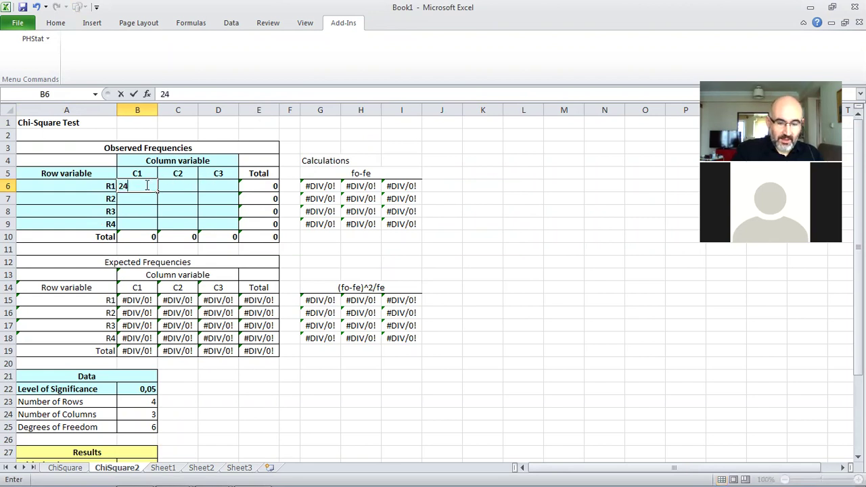
key(Tab)
text(32)
key(Tab)
text(14)
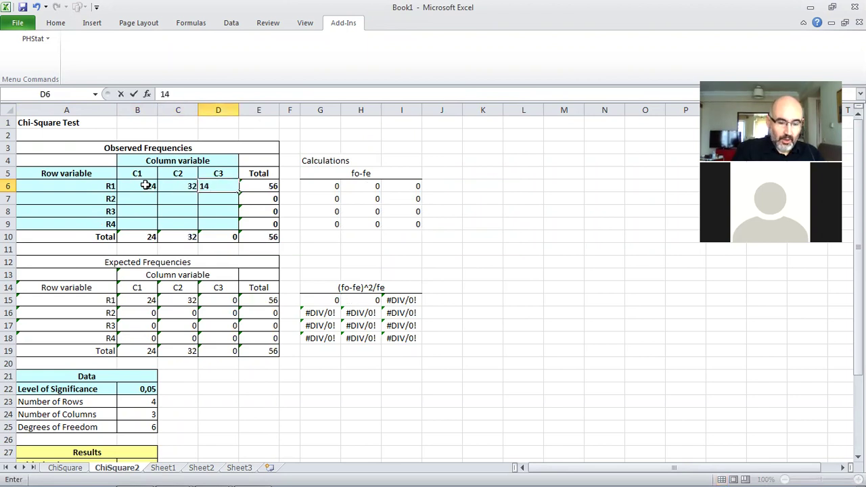
key(Down)
key(Left)
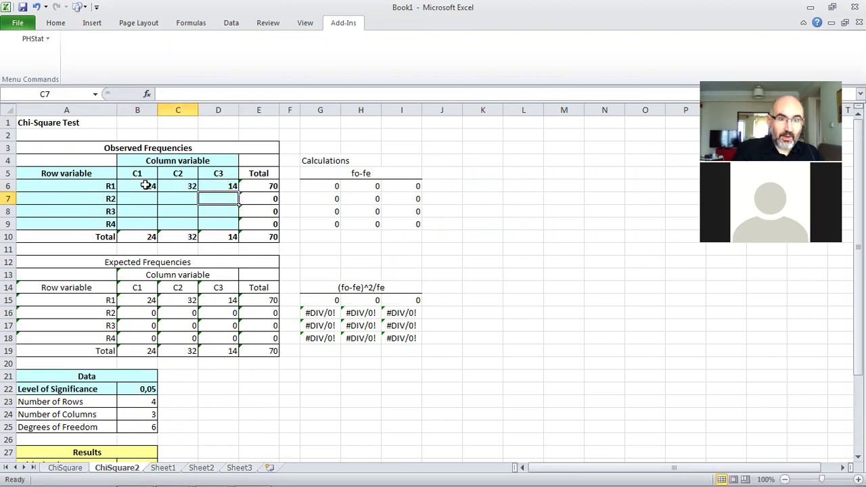
key(Left)
text(22)
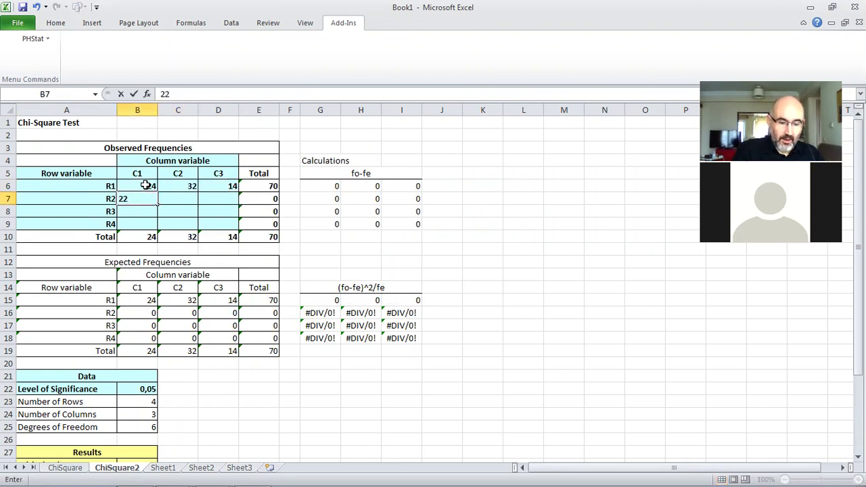
key(Tab)
text(26)
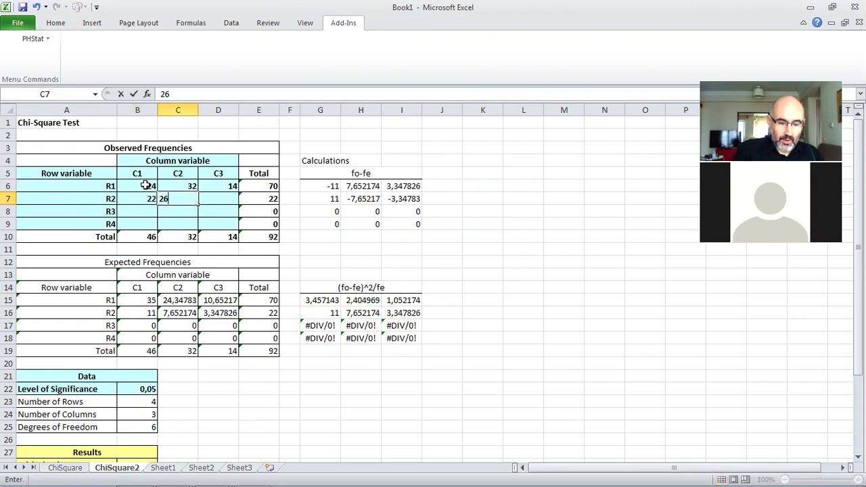
key(Tab)
text(12)
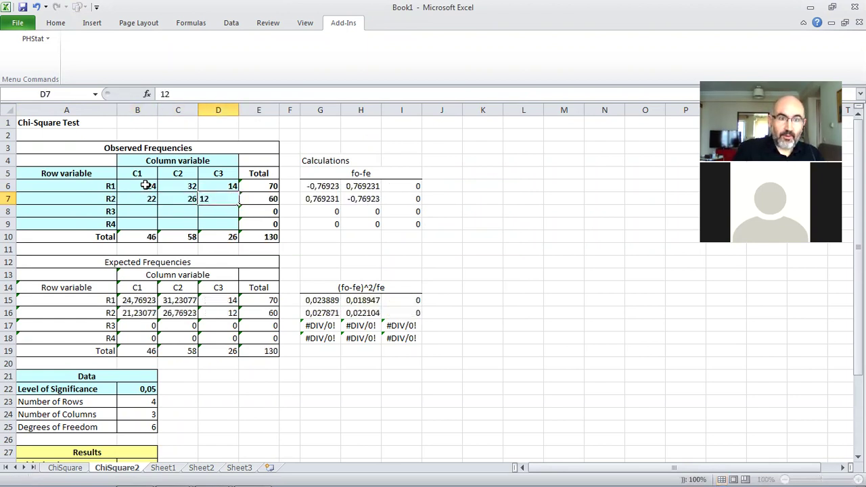
key(Return)
Step: Enter the last two rows of observed counts: 10, 14, 6 and 14, 16, 6
text(10)
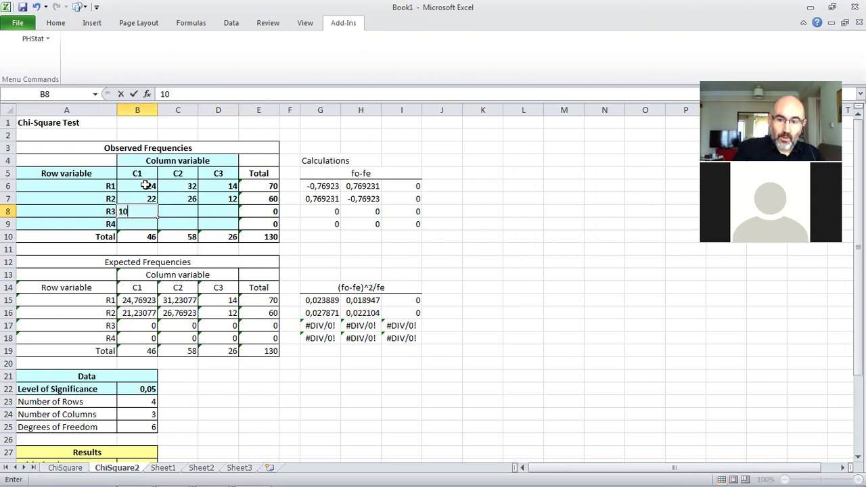
key(Tab)
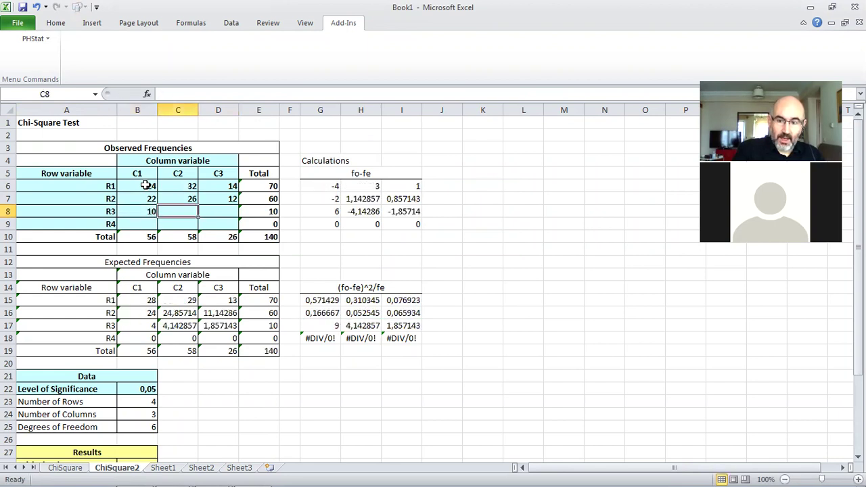
text(14)
key(Tab)
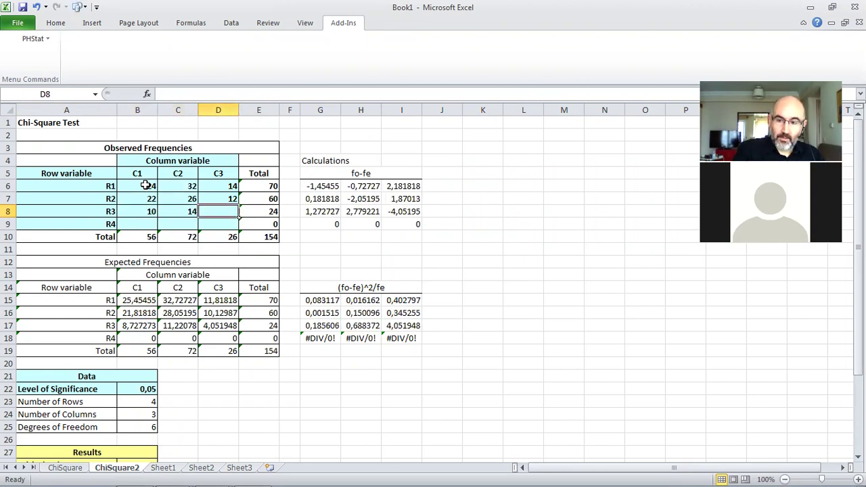
text(6)
key(Return)
key(Left)
key(Left)
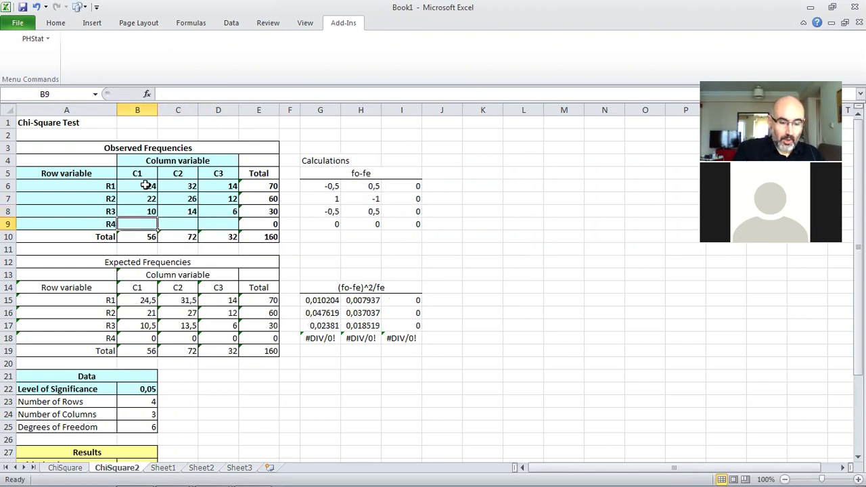
text(14)
key(Tab)
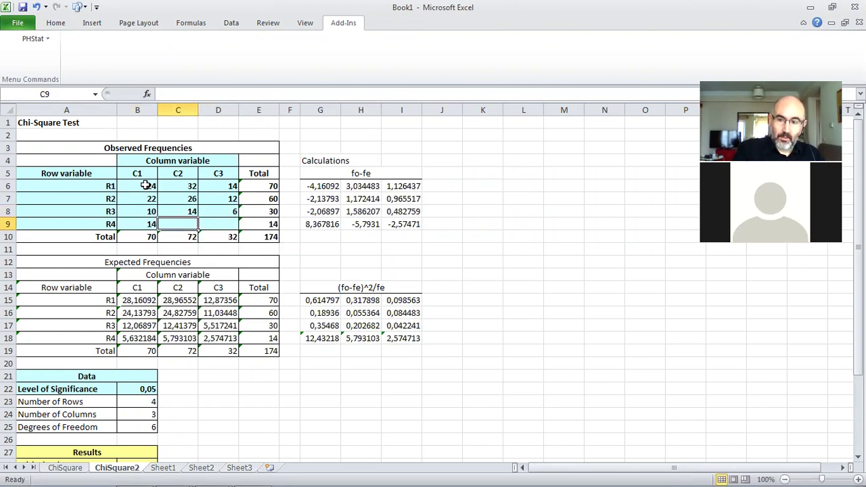
text(16)
key(Tab)
text(6)
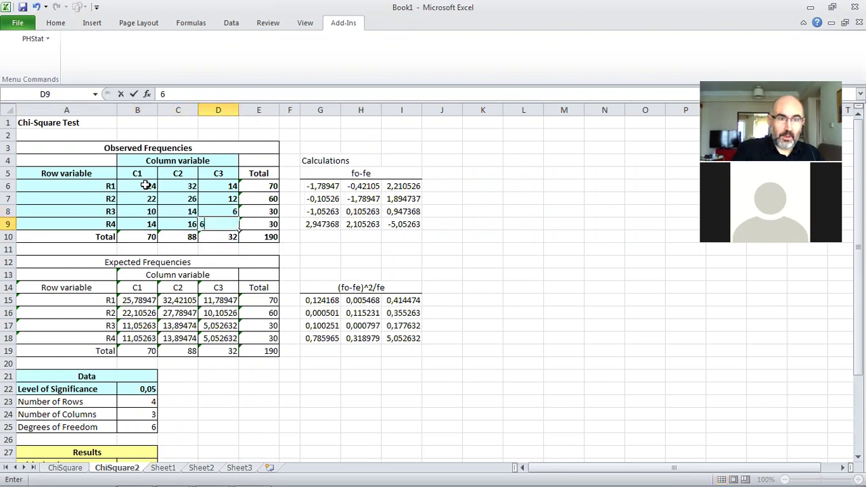
key(Return)
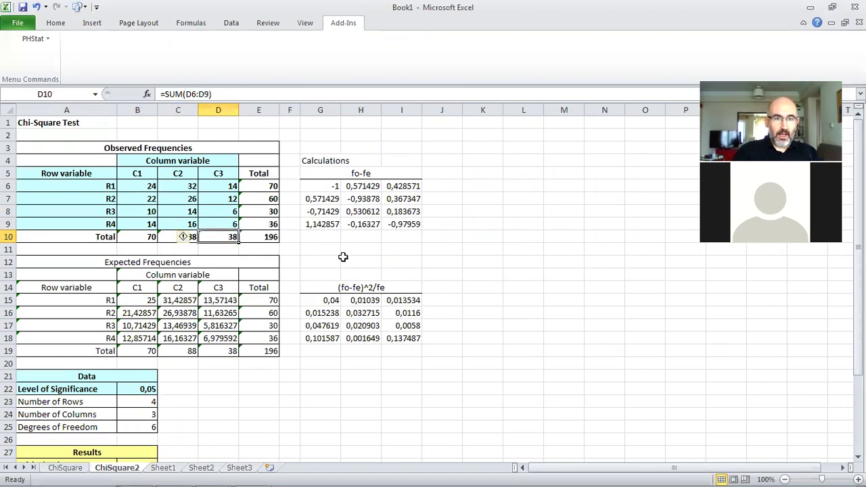
click(138, 300)
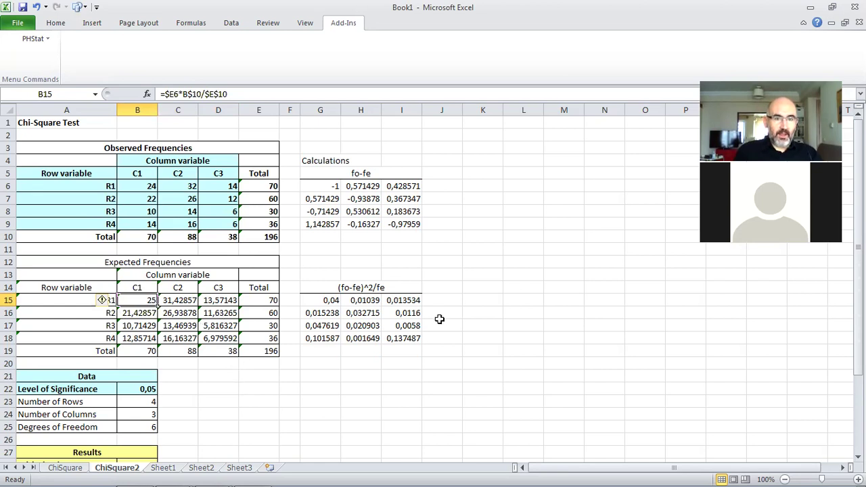
scroll(252, 382, down, 2)
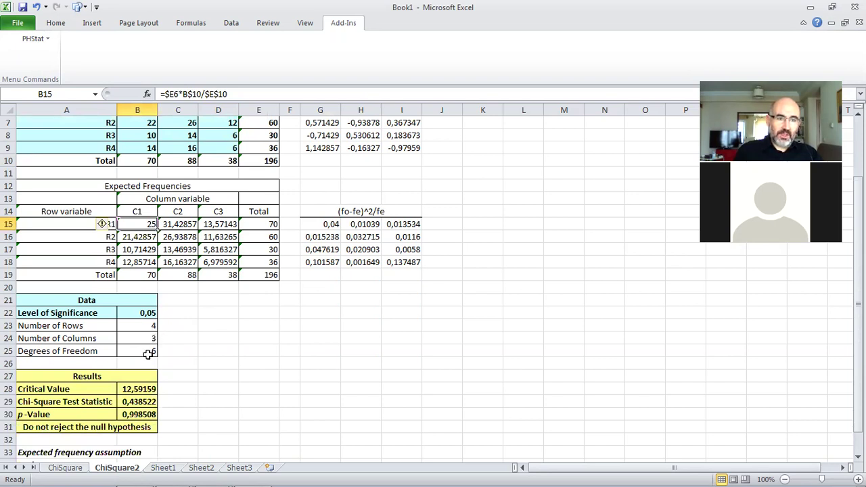
click(144, 389)
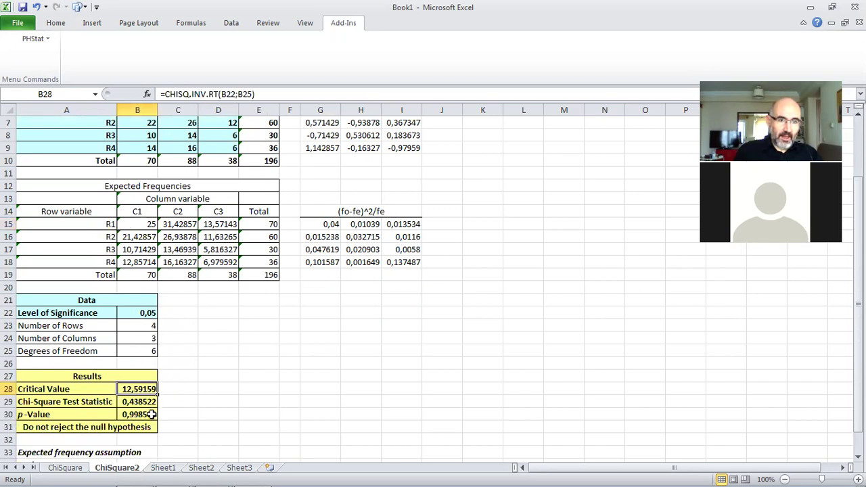
click(146, 414)
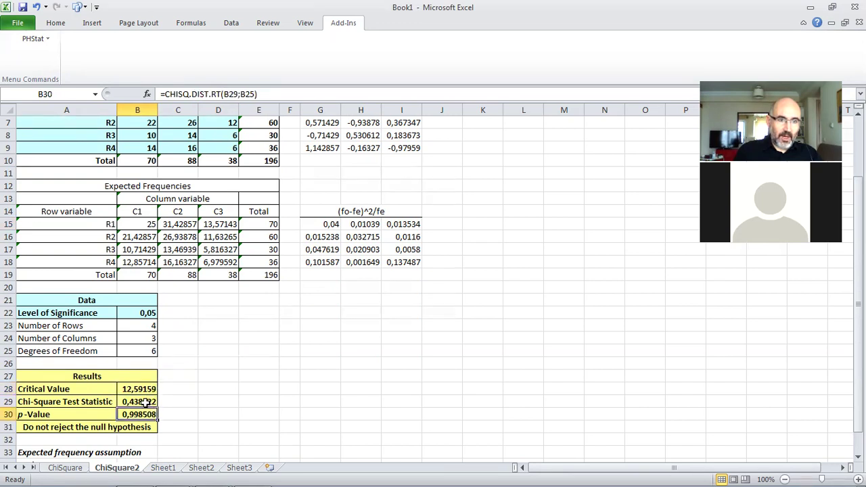
click(150, 403)
click(145, 415)
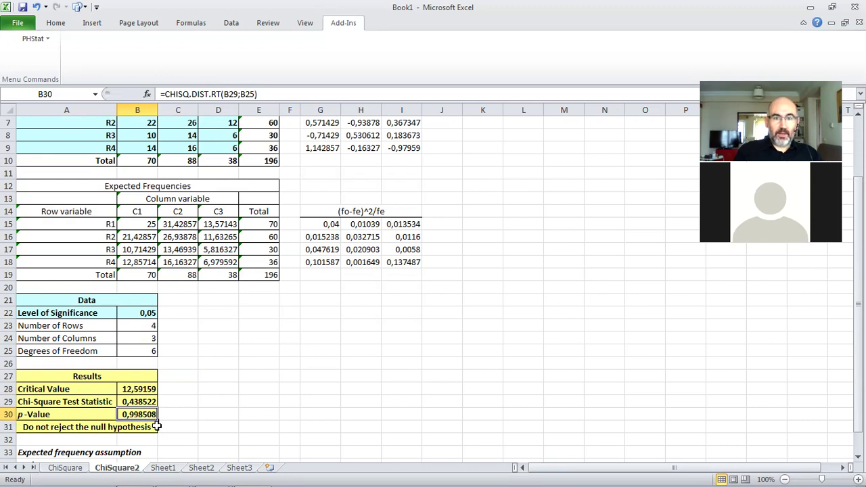
scroll(234, 357, up, 2)
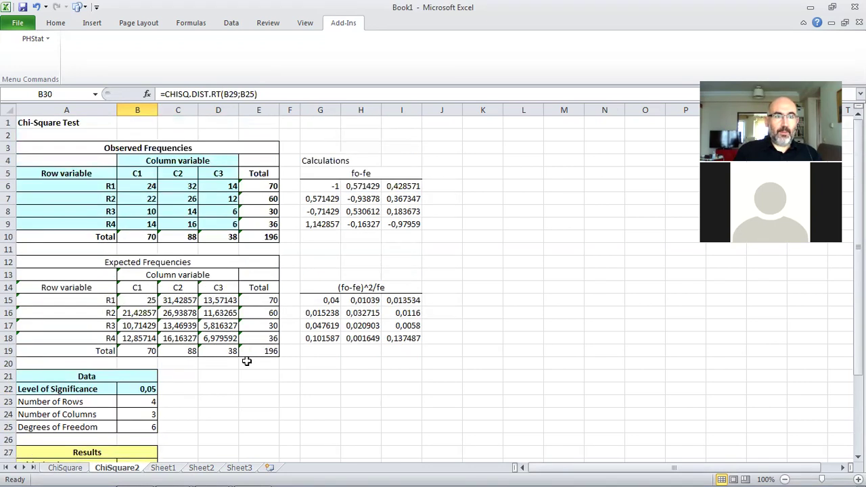